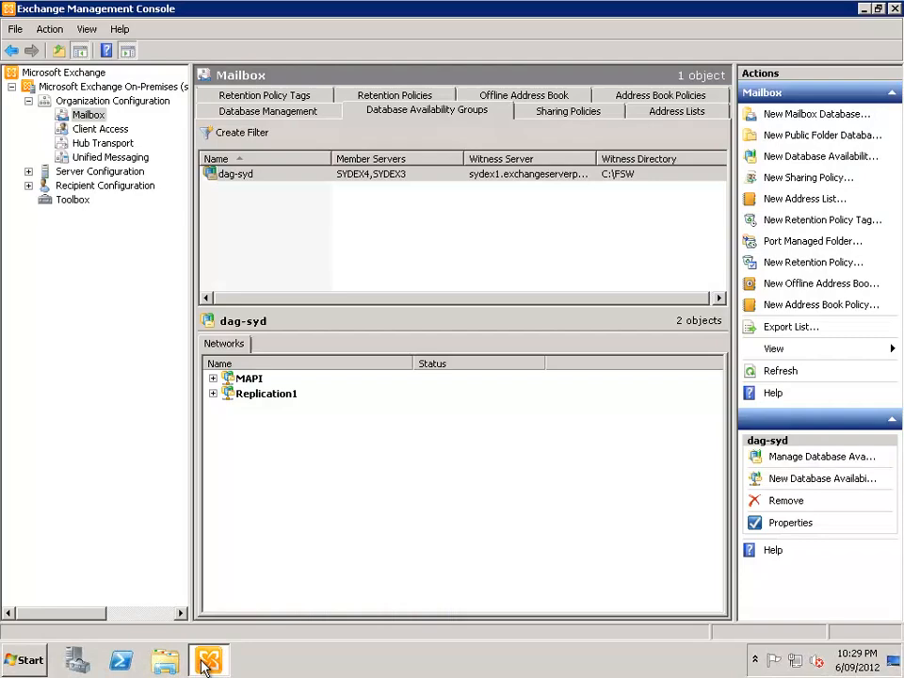
Start adding a copy of Mailbox Database 1, choosing server SYDEX4 with activation preference 2
{"action": "left_click", "coordinate": [254, 183]}
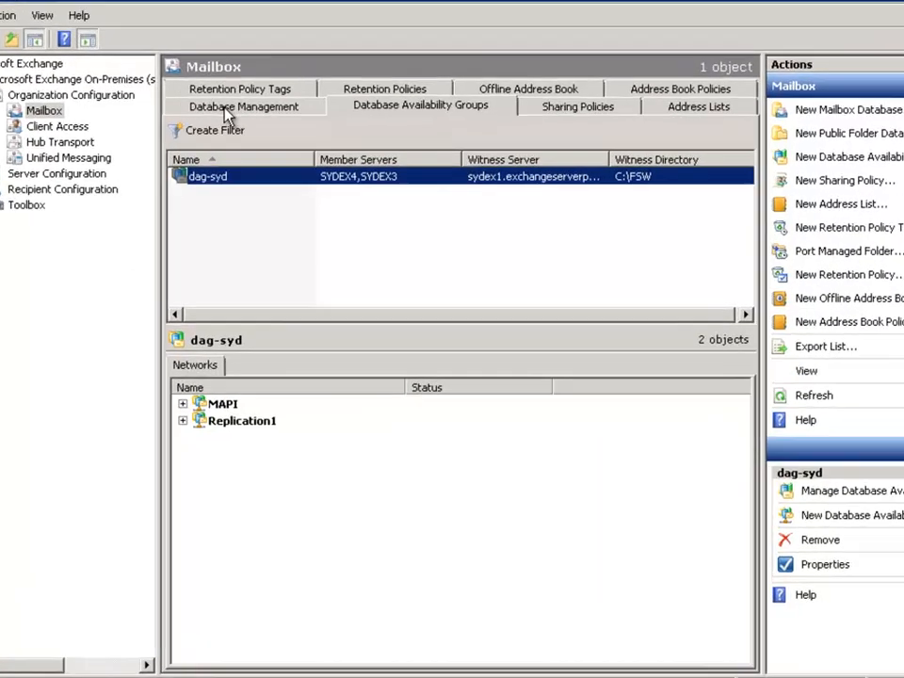
{"action": "left_click", "coordinate": [262, 112]}
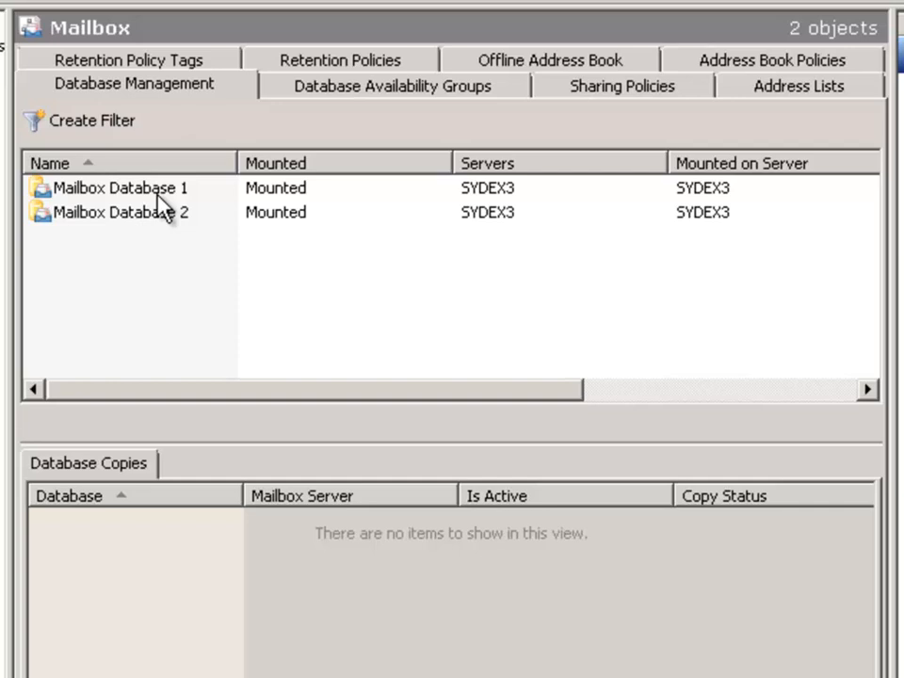
{"action": "left_click", "coordinate": [130, 189]}
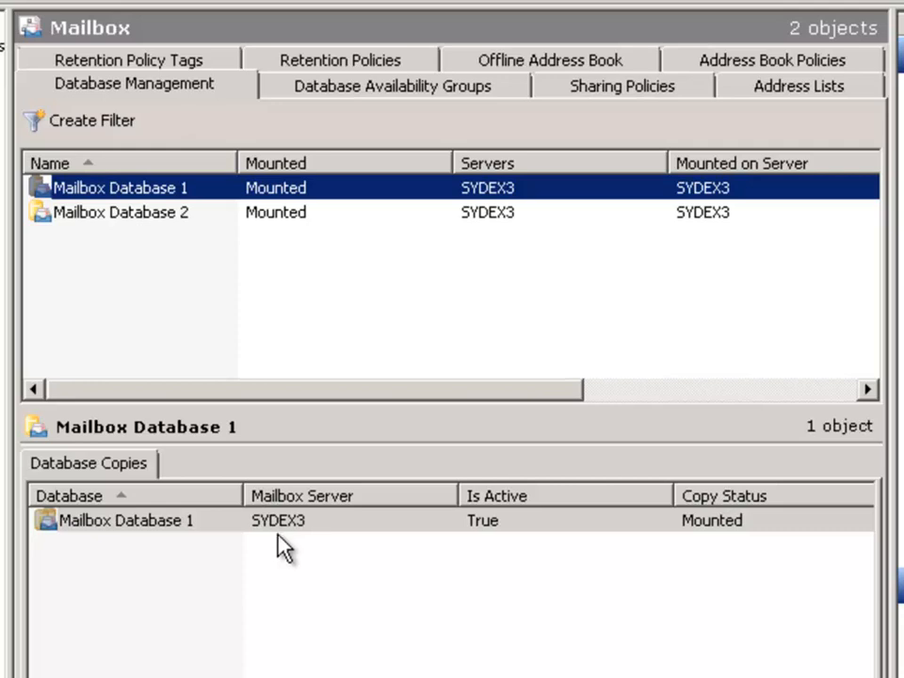
{"action": "right_click", "coordinate": [196, 187]}
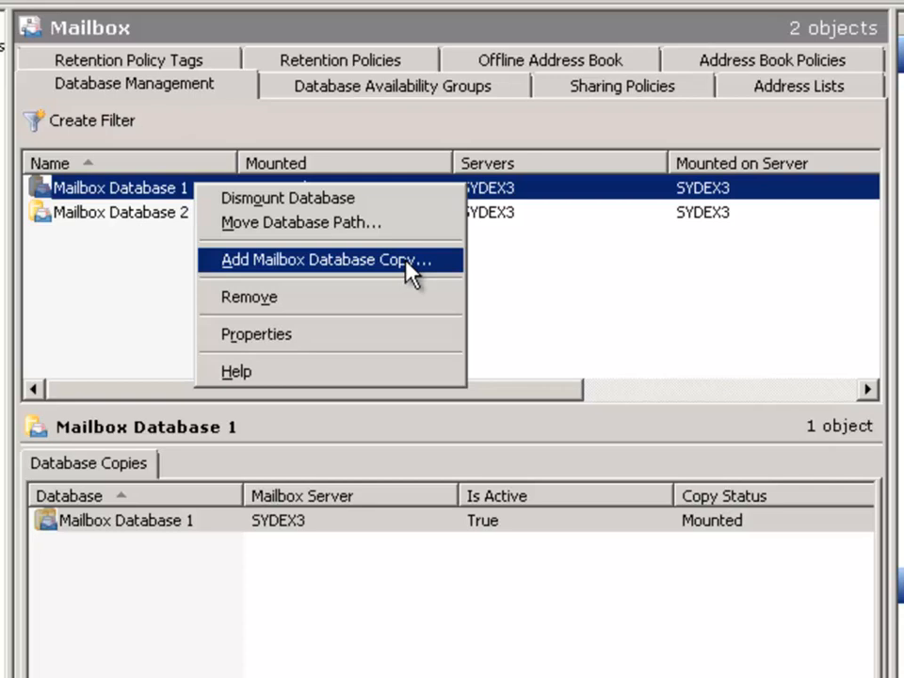
{"action": "left_click", "coordinate": [259, 263]}
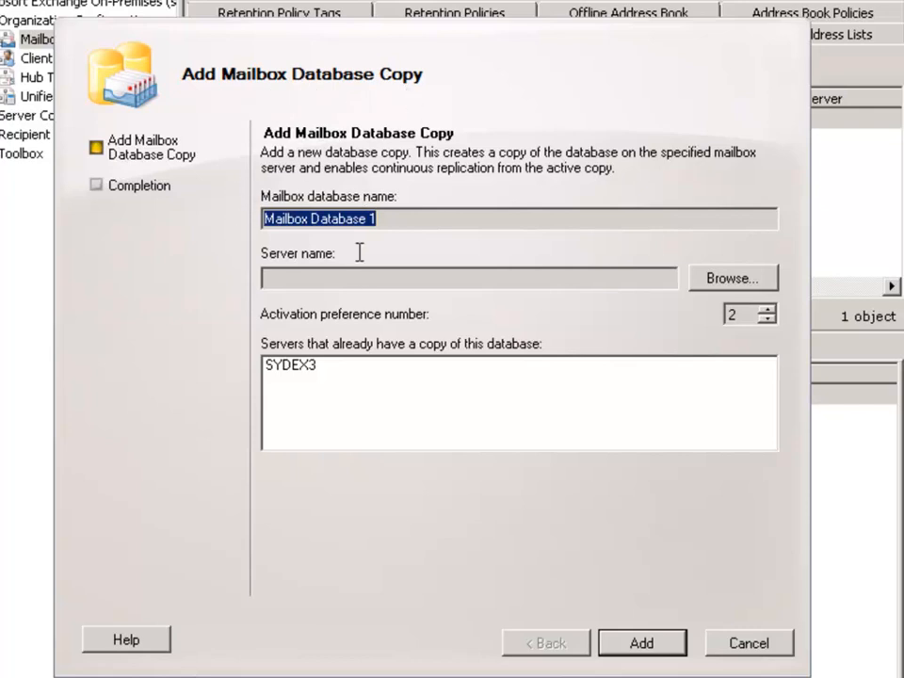
{"action": "left_click", "coordinate": [315, 366]}
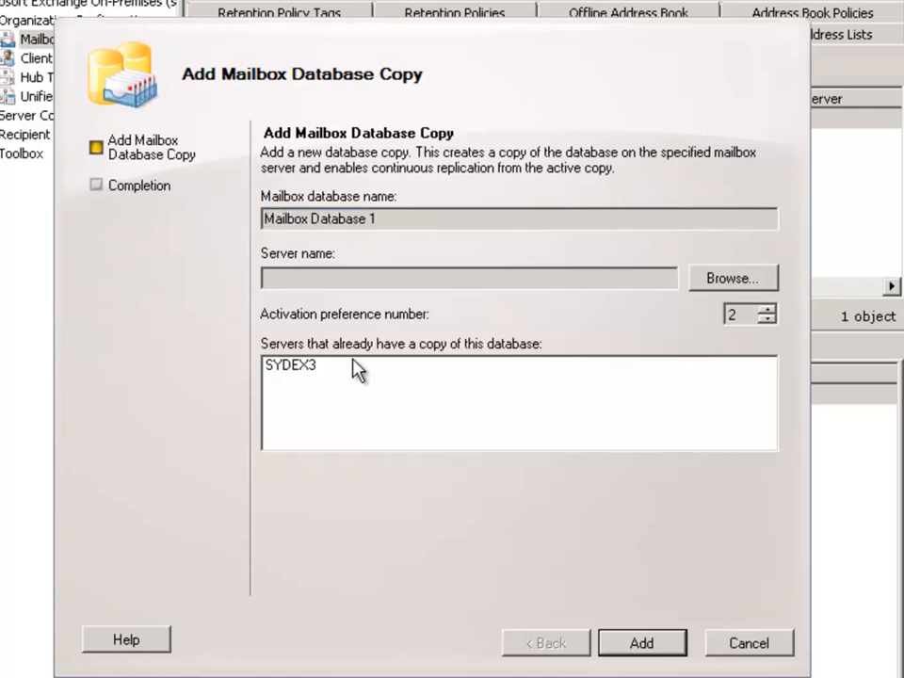
{"action": "left_click", "coordinate": [715, 280]}
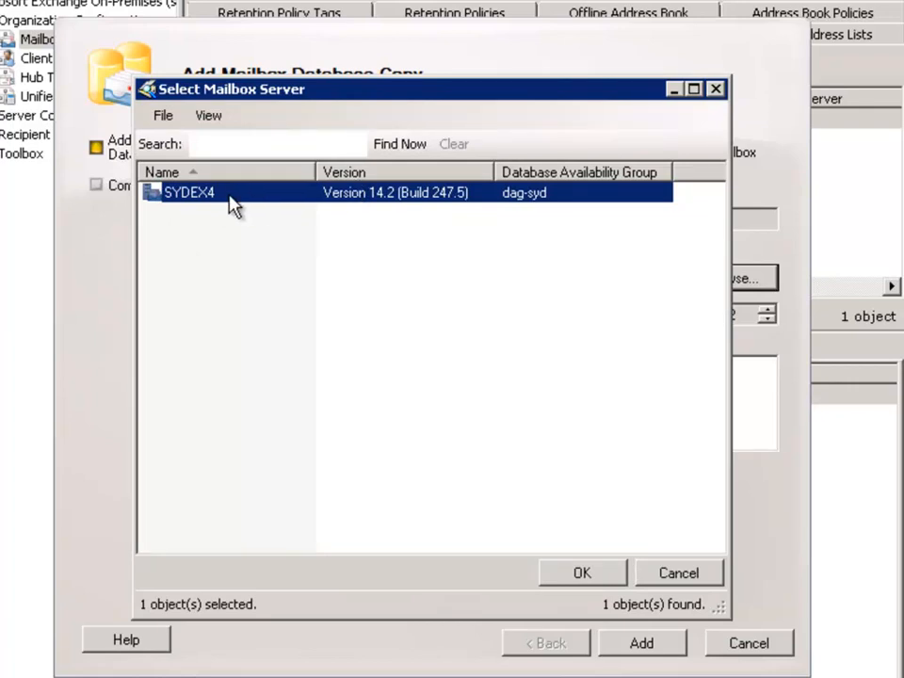
{"action": "left_click", "coordinate": [578, 576]}
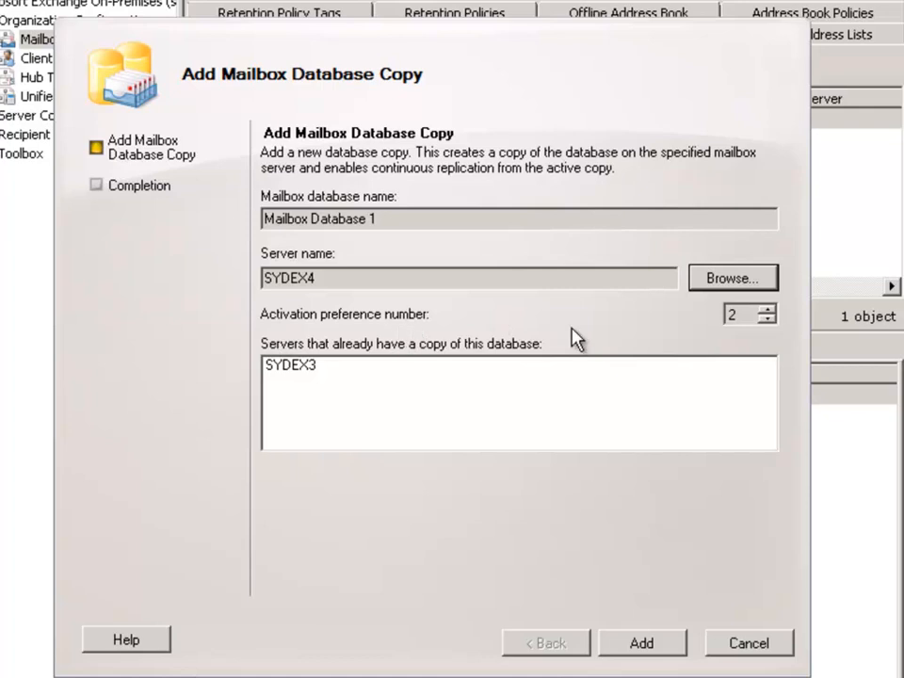
{"action": "left_click", "coordinate": [739, 315]}
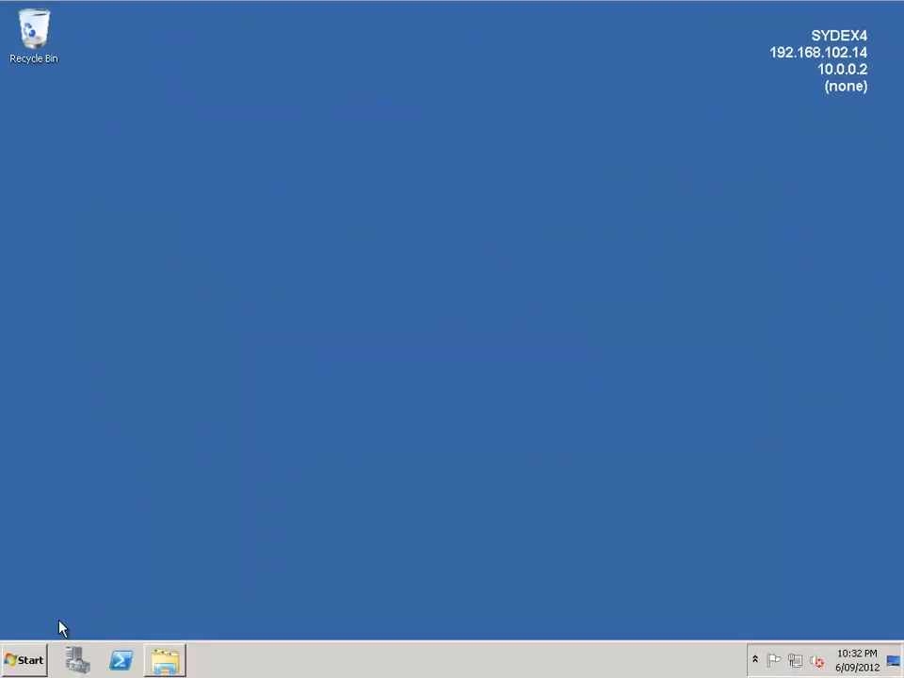
Open the Data1 (E:) drive in File Explorer on SYDEX4 and submit the database copy
{"action": "left_click", "coordinate": [164, 659]}
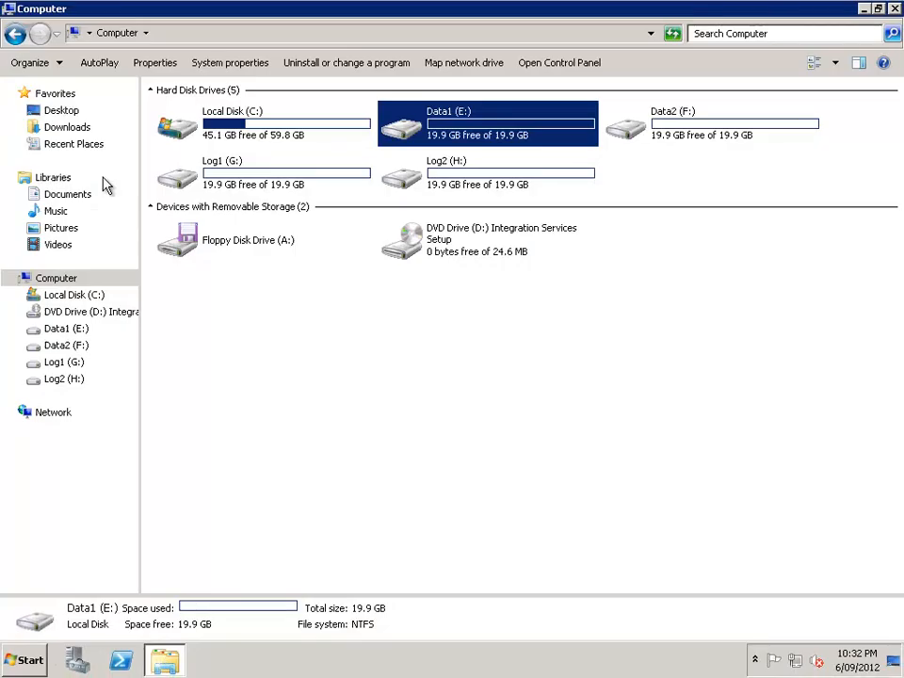
{"action": "left_click", "coordinate": [66, 328]}
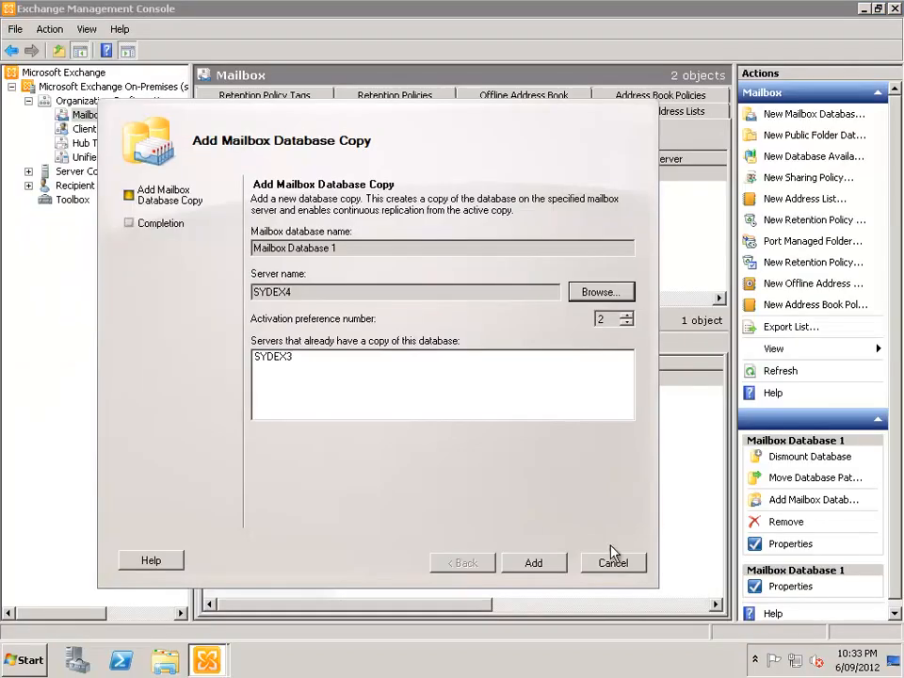
{"action": "left_click", "coordinate": [534, 563]}
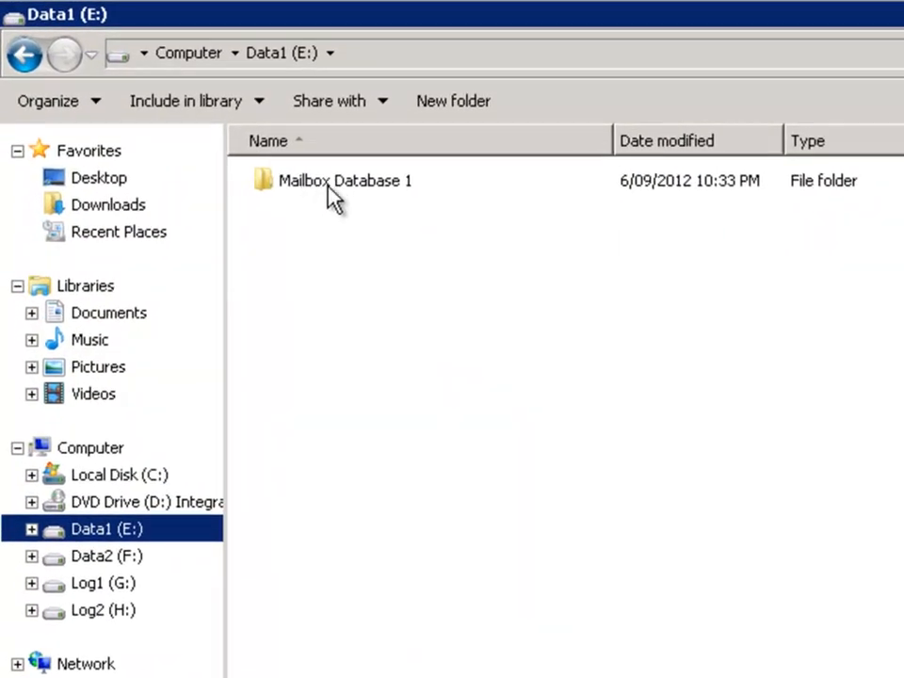
Explore the Mailbox Database 1 and temp-seeding folders on Data1 (E:), then open the Log1 (G:) drive
{"action": "double_click", "coordinate": [367, 198]}
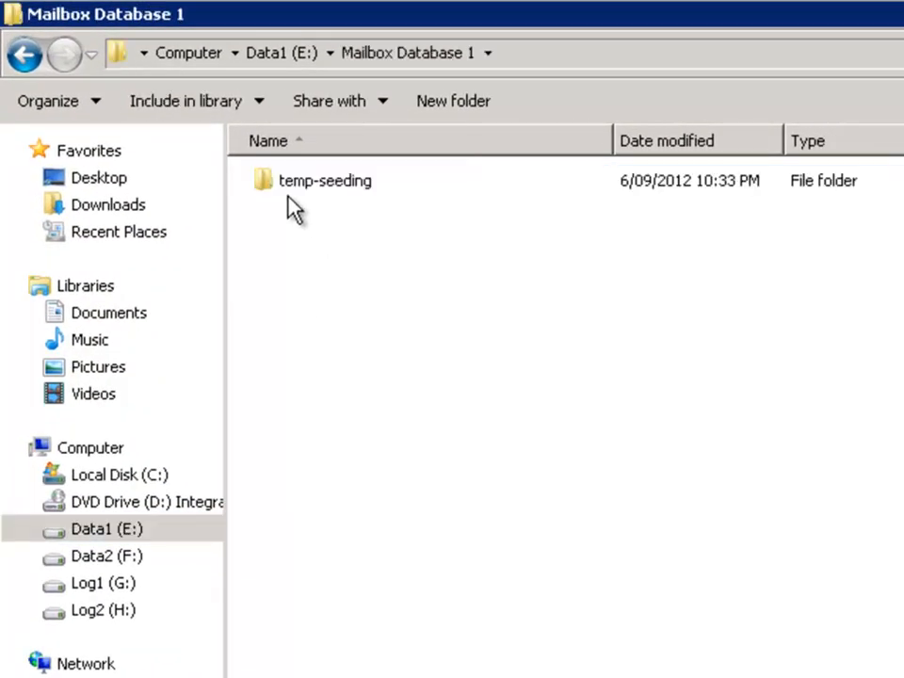
{"action": "left_click", "coordinate": [296, 189]}
{"action": "double_click", "coordinate": [295, 188]}
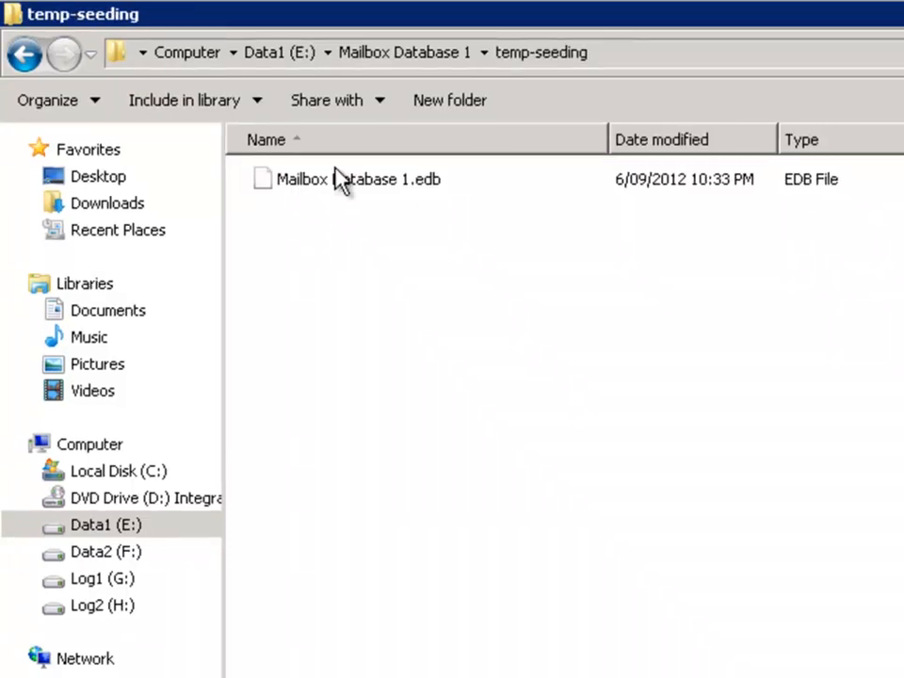
{"action": "left_click", "coordinate": [24, 56]}
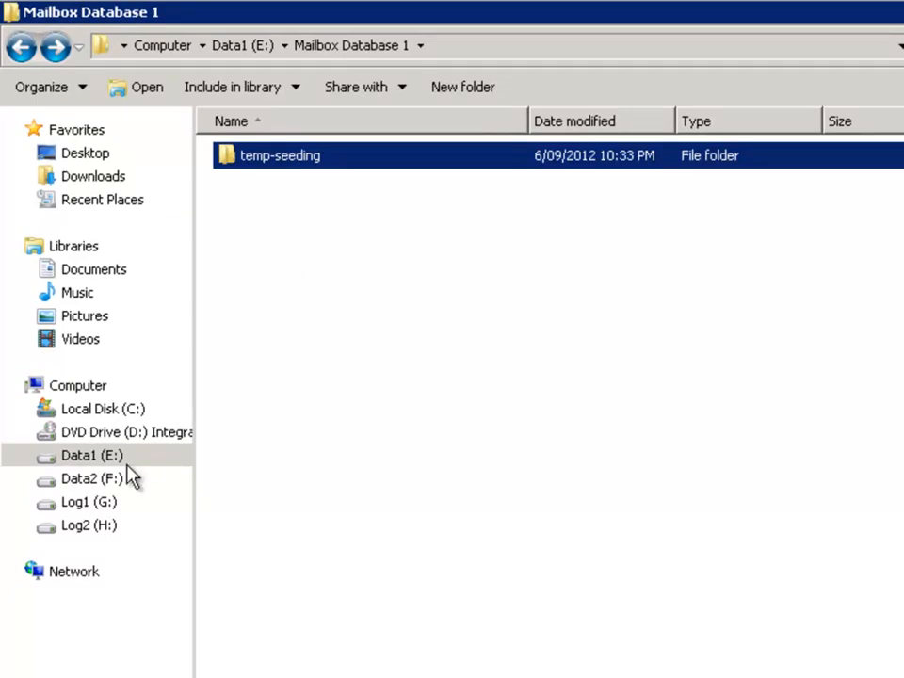
{"action": "left_click", "coordinate": [90, 504]}
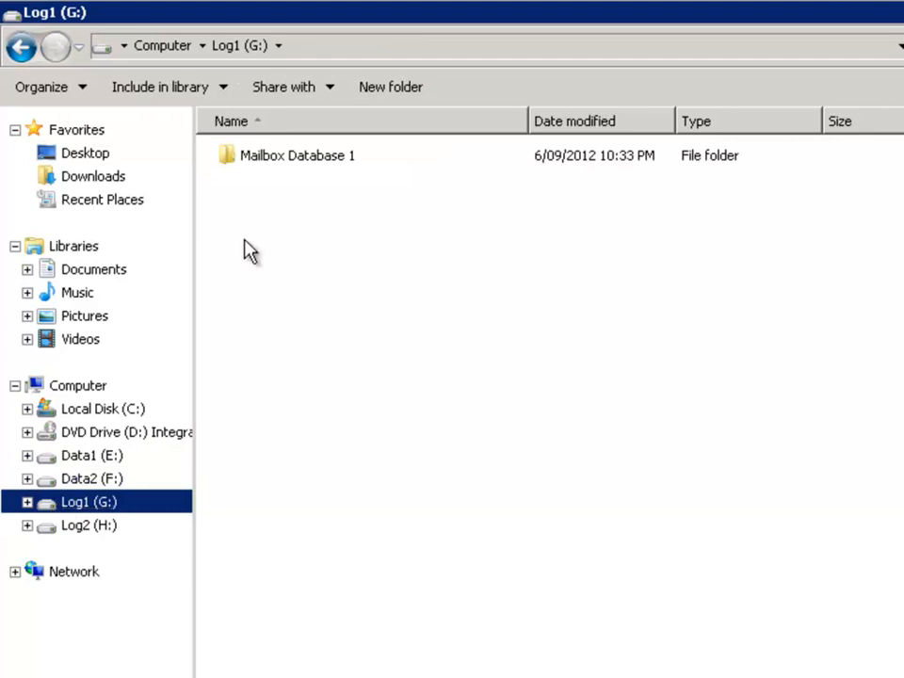
Inspect the Mailbox Database 1 log folder on Log1 (G:), scrolling through its subfolders and log files
{"action": "double_click", "coordinate": [276, 162]}
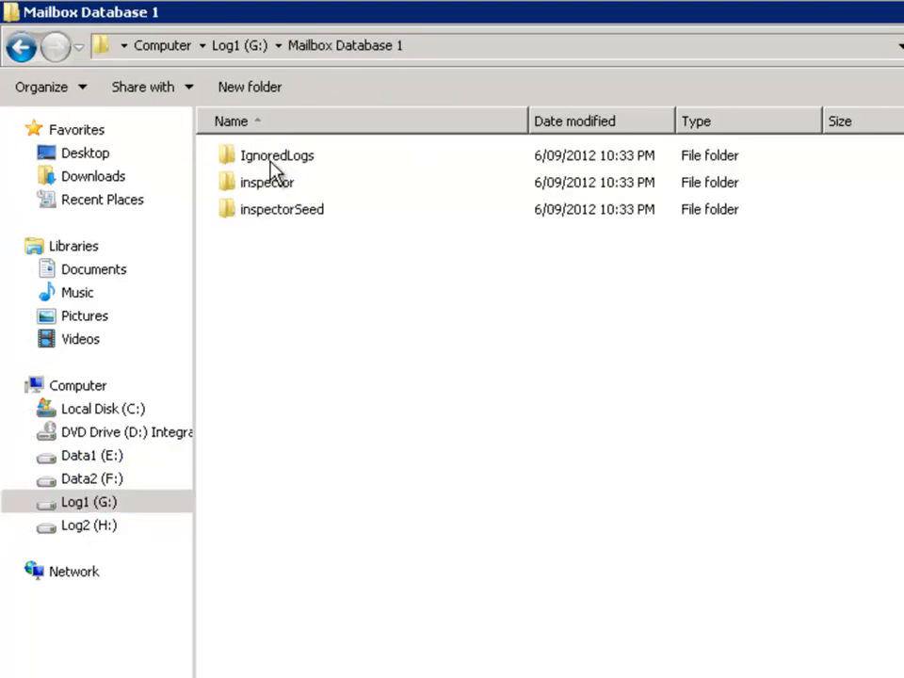
{"action": "double_click", "coordinate": [285, 214]}
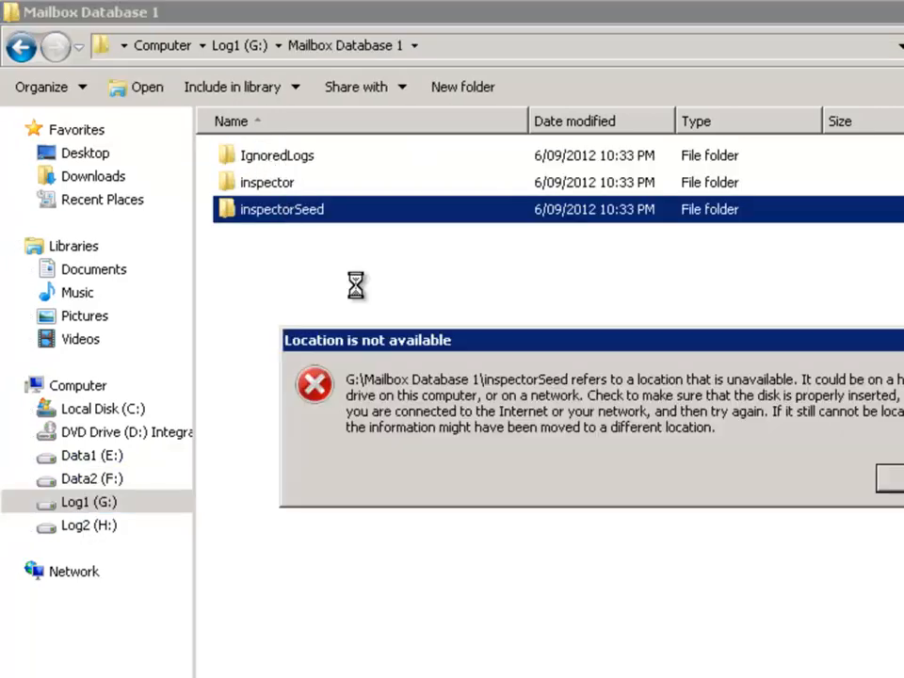
{"action": "left_click", "coordinate": [896, 478]}
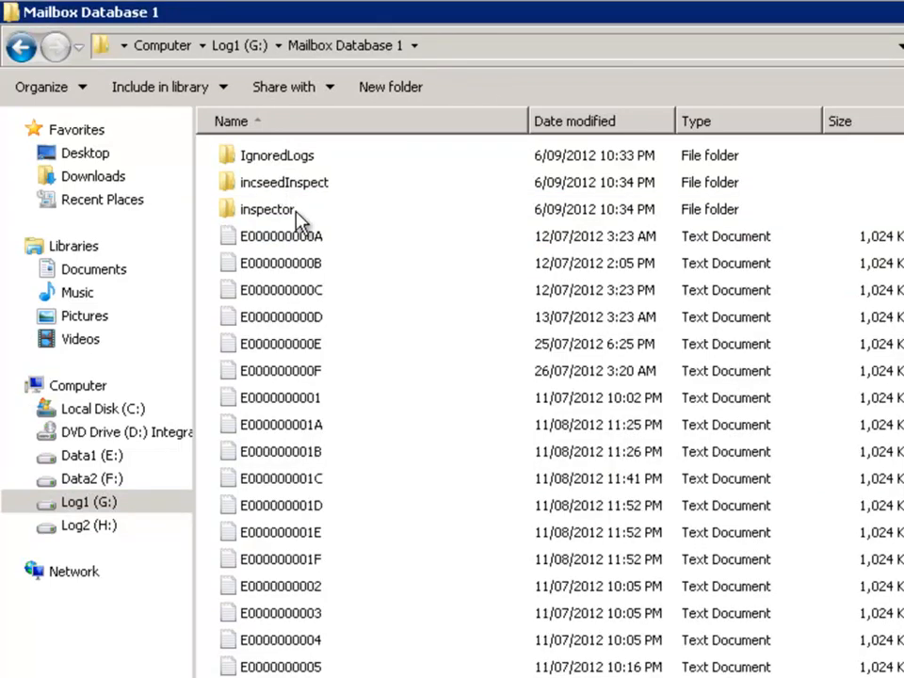
{"action": "left_click", "coordinate": [411, 410]}
{"action": "scroll", "coordinate": [398, 473], "scroll_direction": "down", "scroll_amount": 20}
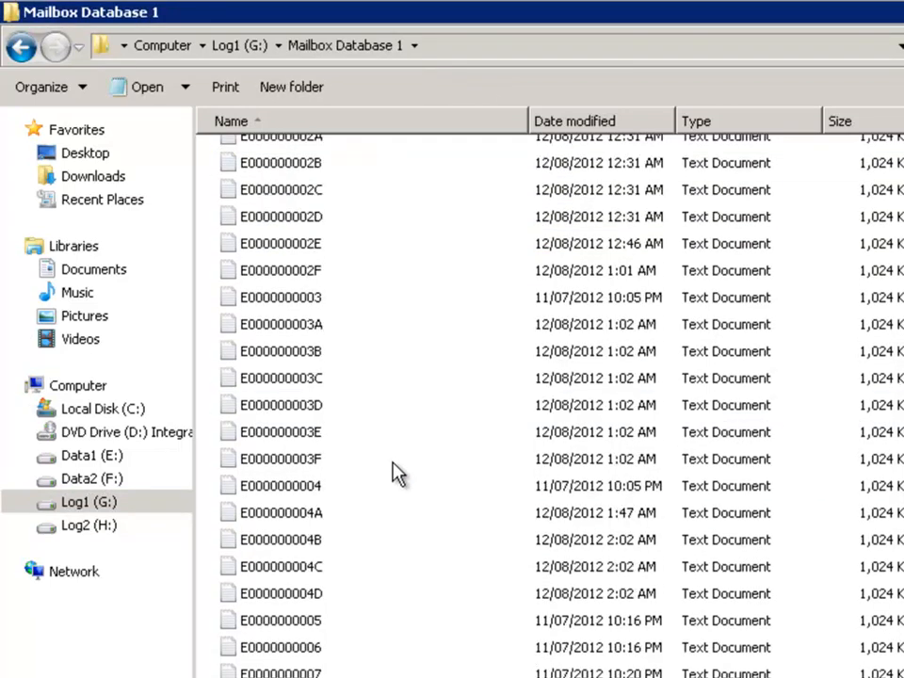
{"action": "scroll", "coordinate": [397, 473], "scroll_direction": "down", "scroll_amount": 5}
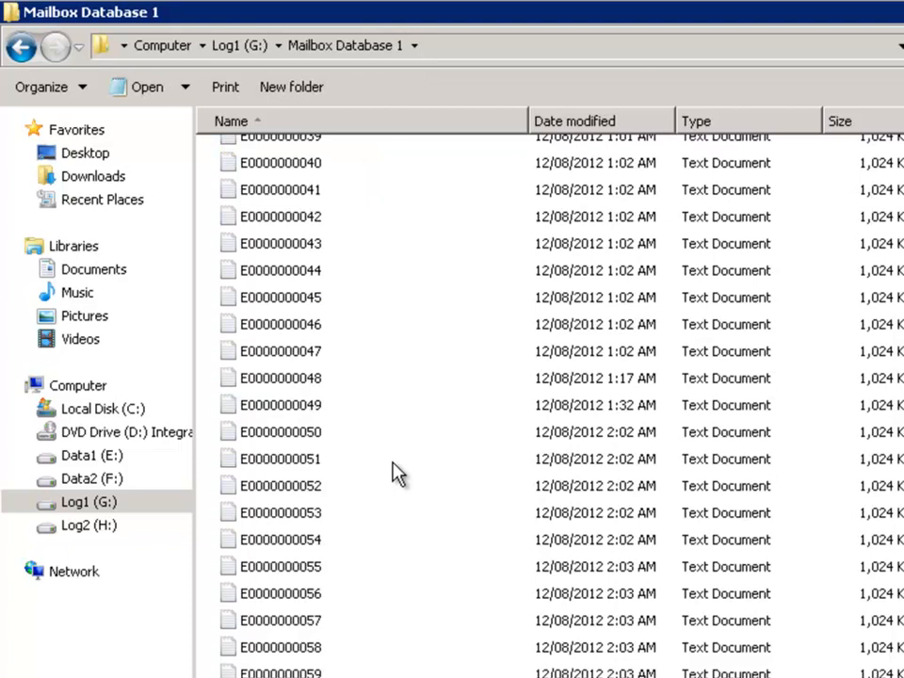
{"action": "scroll", "coordinate": [396, 473], "scroll_direction": "up", "scroll_amount": 20}
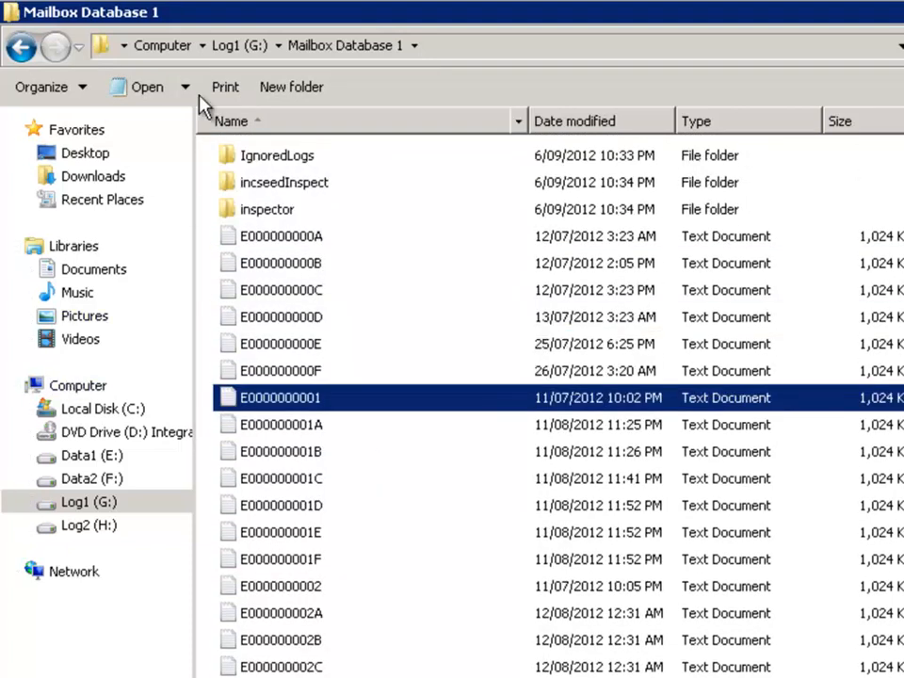
{"action": "left_click", "coordinate": [90, 455]}
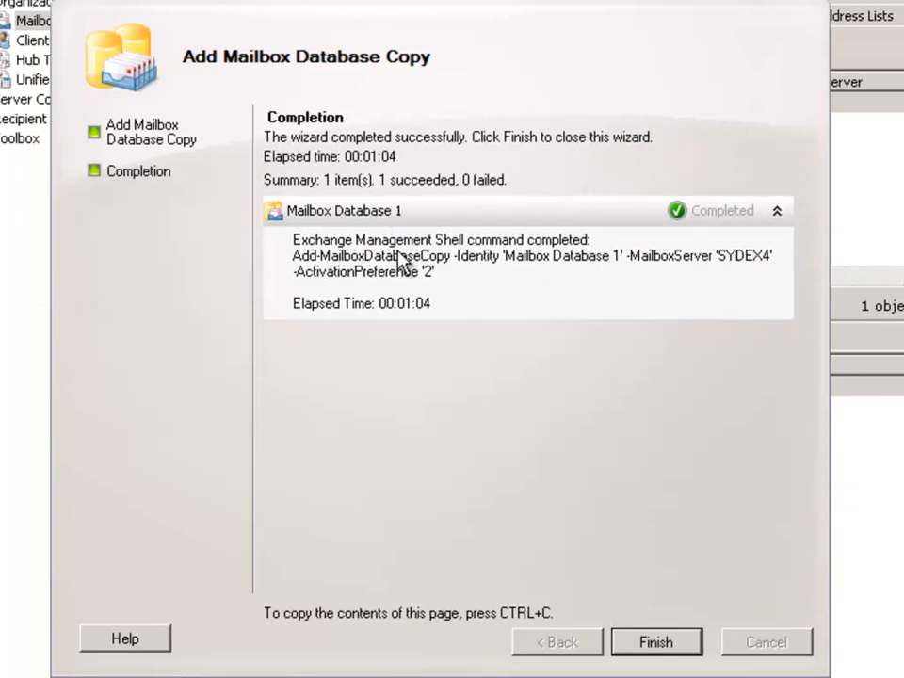
Finish the wizard and select the SYDEX4 copy of Mailbox Database 1 in the database copies list
{"action": "left_click", "coordinate": [662, 648]}
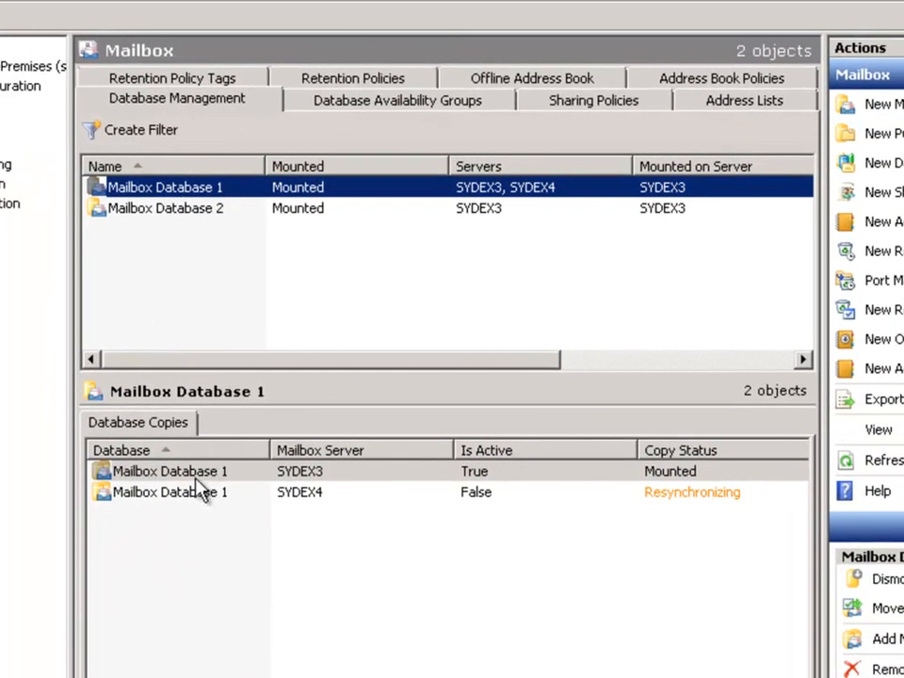
{"action": "left_click", "coordinate": [367, 493]}
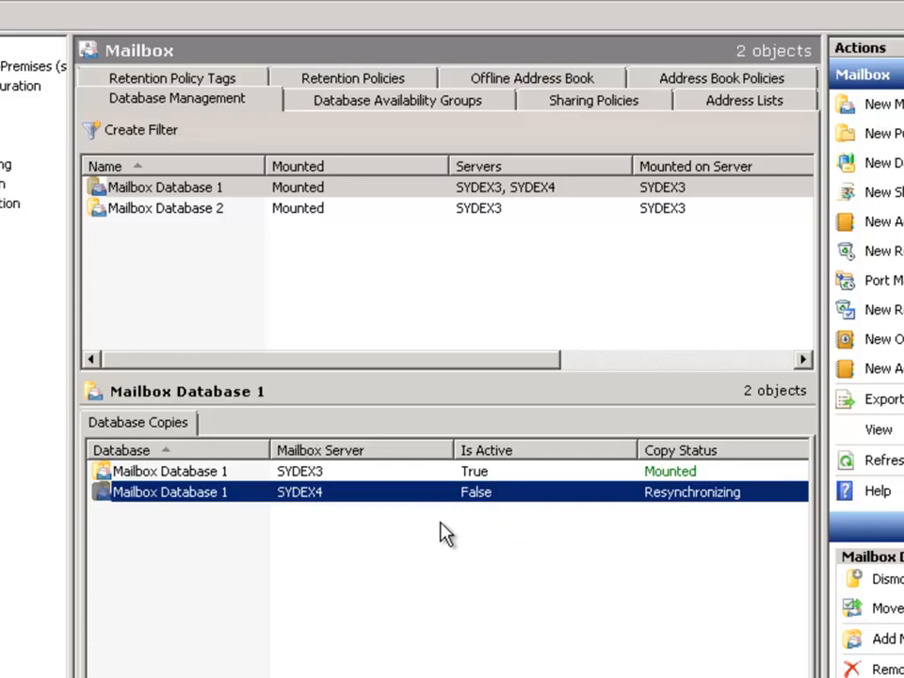
{"action": "left_click", "coordinate": [676, 472]}
{"action": "left_click", "coordinate": [671, 494]}
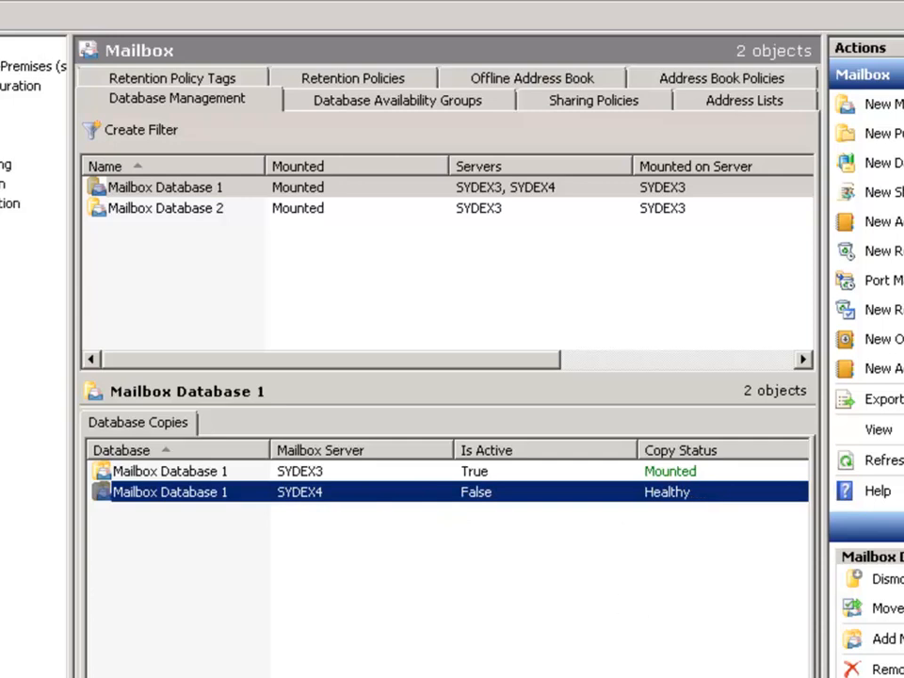
Refresh the database copies list and examine the copy and replay queue lengths of both copies
{"action": "scroll", "coordinate": [447, 555], "scroll_direction": "right", "scroll_amount": 4}
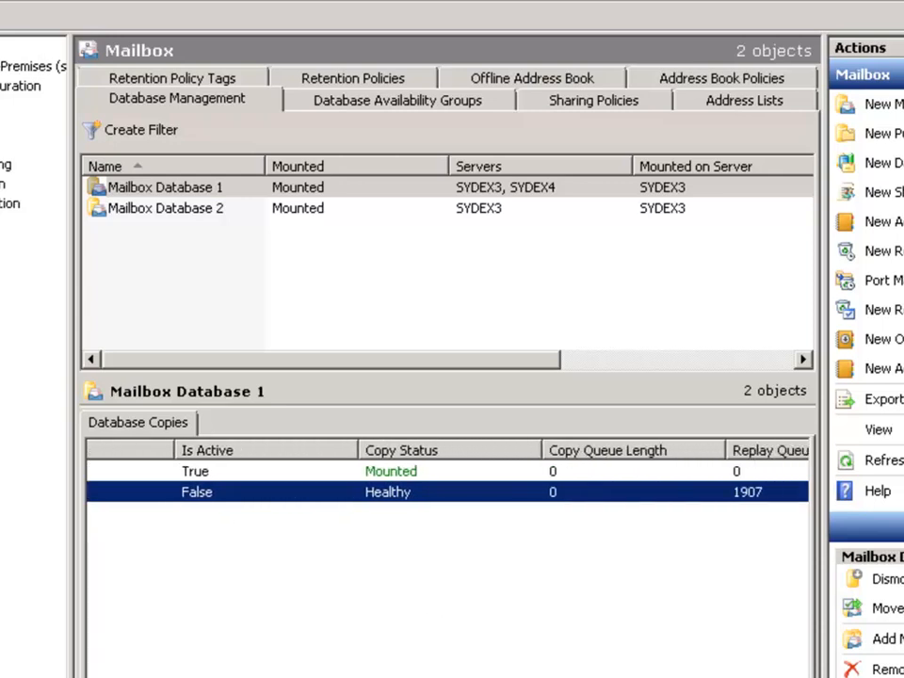
{"action": "scroll", "coordinate": [499, 630], "scroll_direction": "right", "scroll_amount": 1}
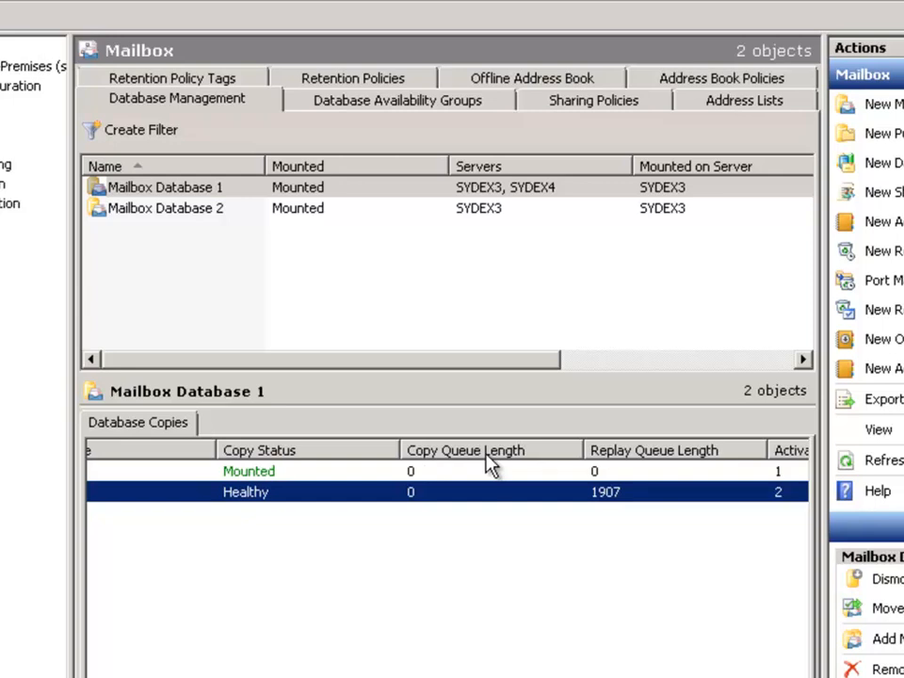
{"action": "left_click", "coordinate": [421, 472]}
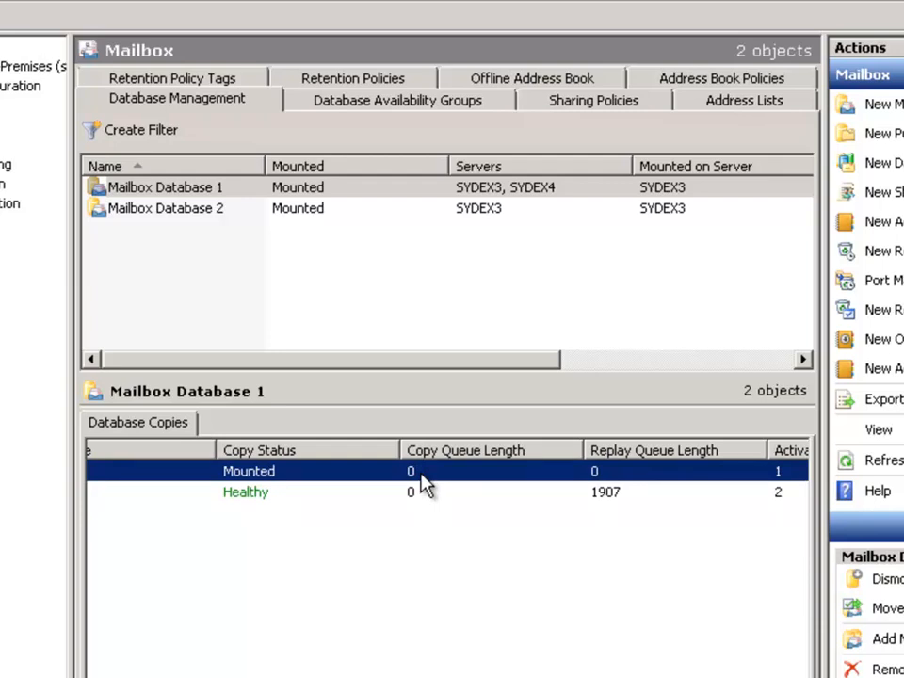
{"action": "left_click_drag", "start_coordinate": [682, 676], "coordinate": [781, 675]}
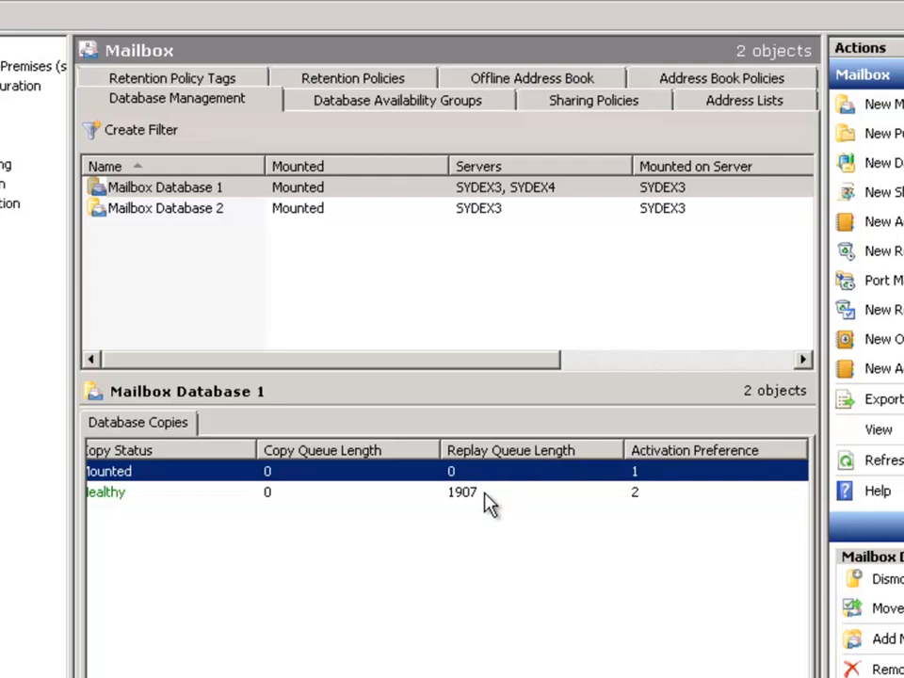
{"action": "left_click", "coordinate": [487, 502]}
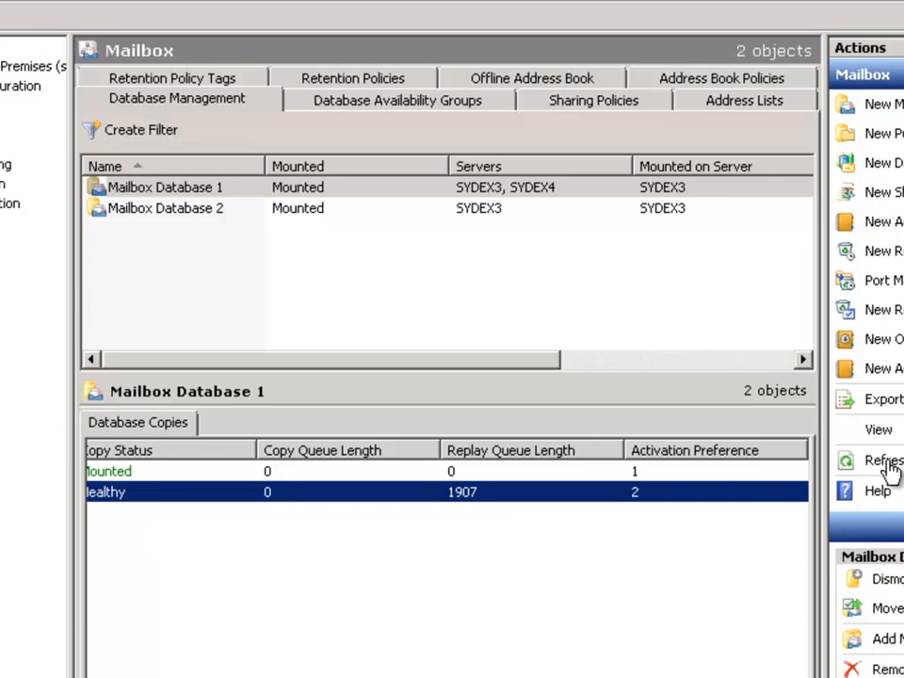
{"action": "left_click", "coordinate": [884, 465]}
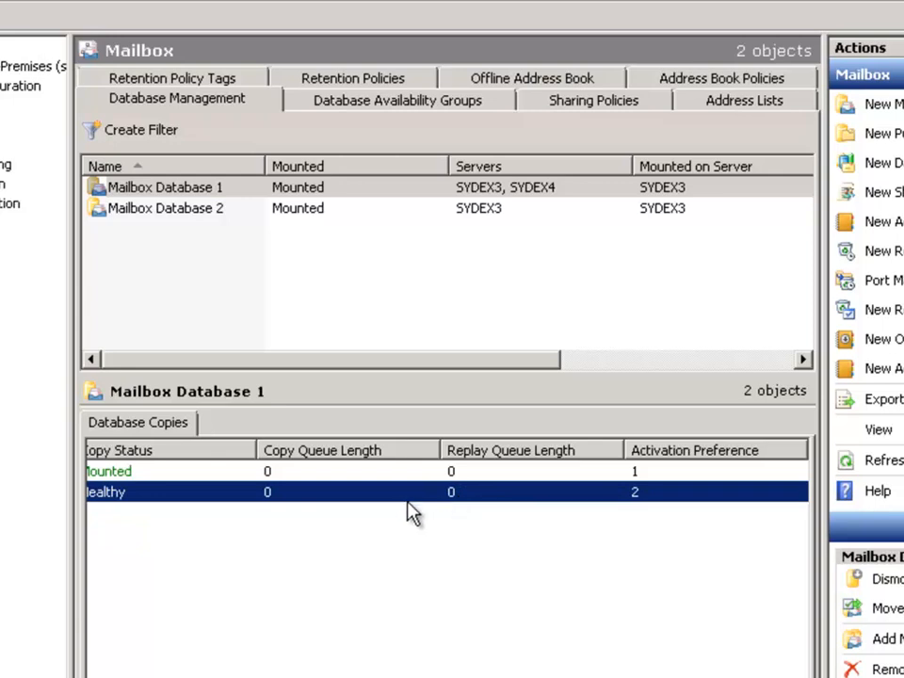
Scroll the copies list back and select Mailbox Database 2 to view its copies
{"action": "scroll", "coordinate": [447, 565], "scroll_direction": "left", "scroll_amount": 6}
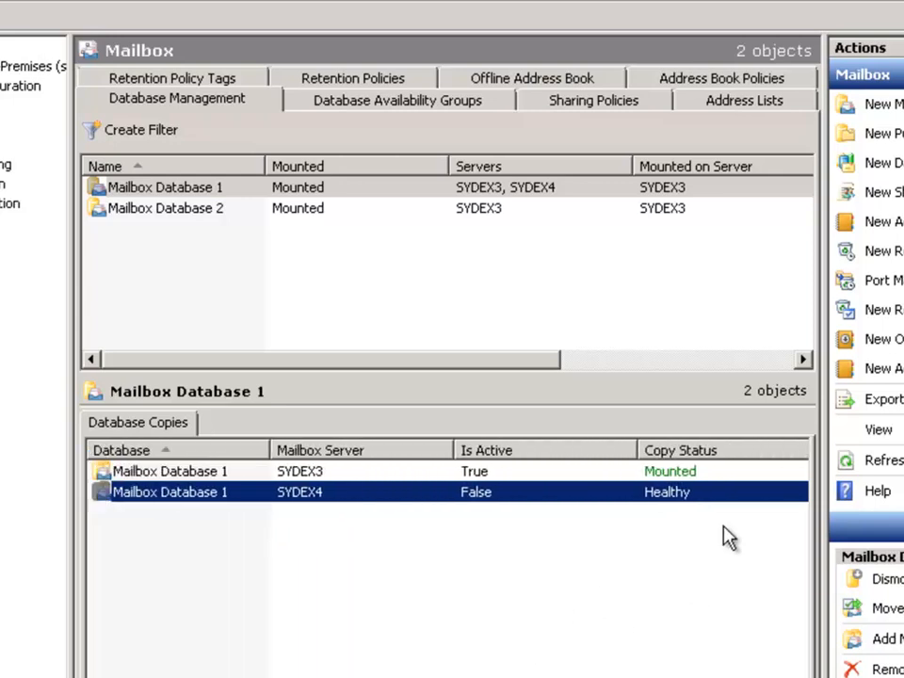
{"action": "left_click", "coordinate": [165, 555]}
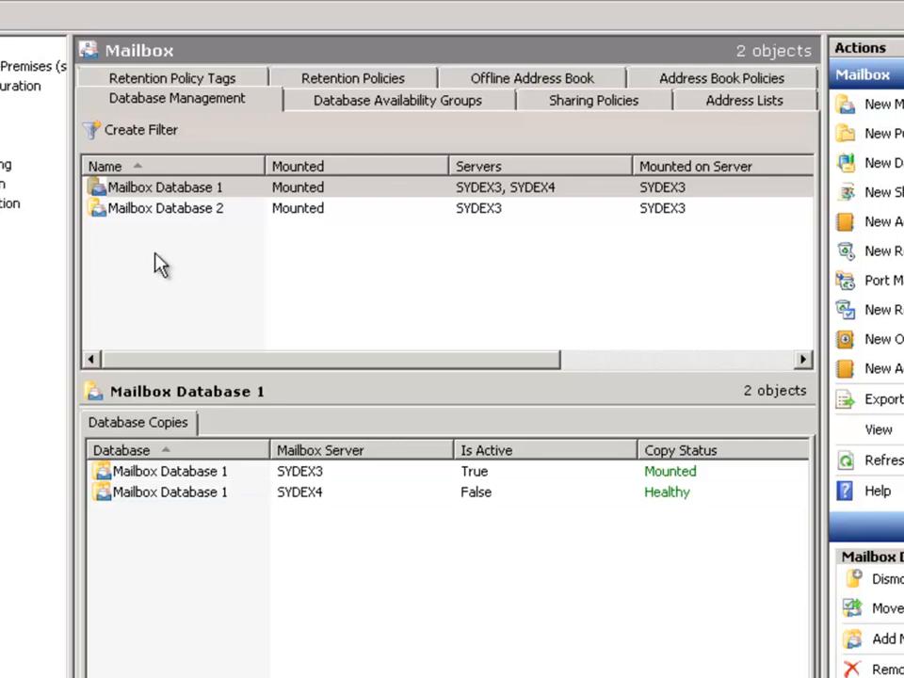
{"action": "left_click", "coordinate": [174, 209]}
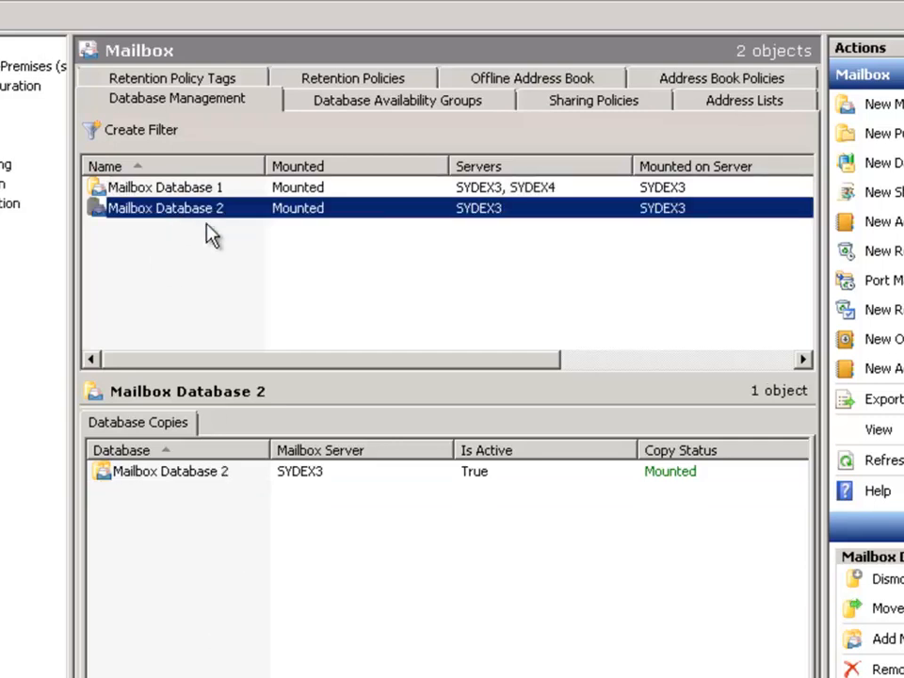
Add a copy of Mailbox Database 2 on server SYDEX4 with activation preference 2
{"action": "right_click", "coordinate": [228, 213]}
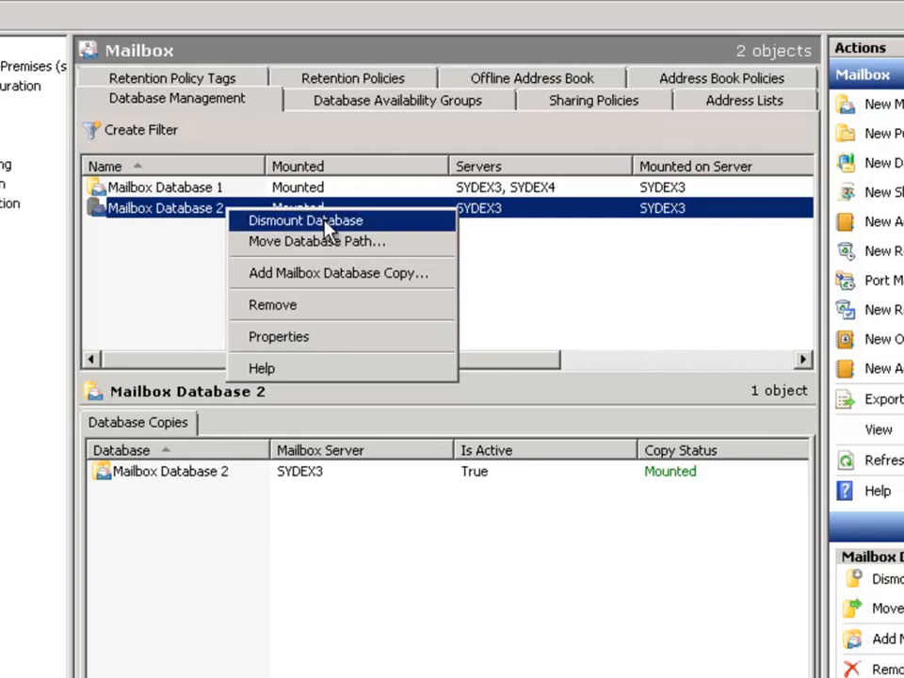
{"action": "left_click", "coordinate": [320, 273]}
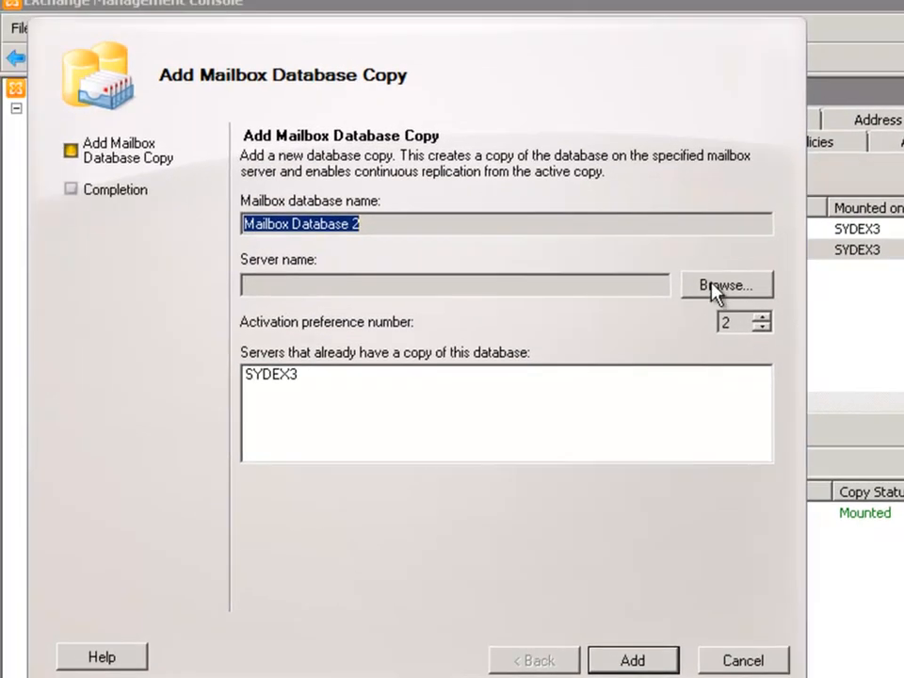
{"action": "left_click", "coordinate": [732, 285]}
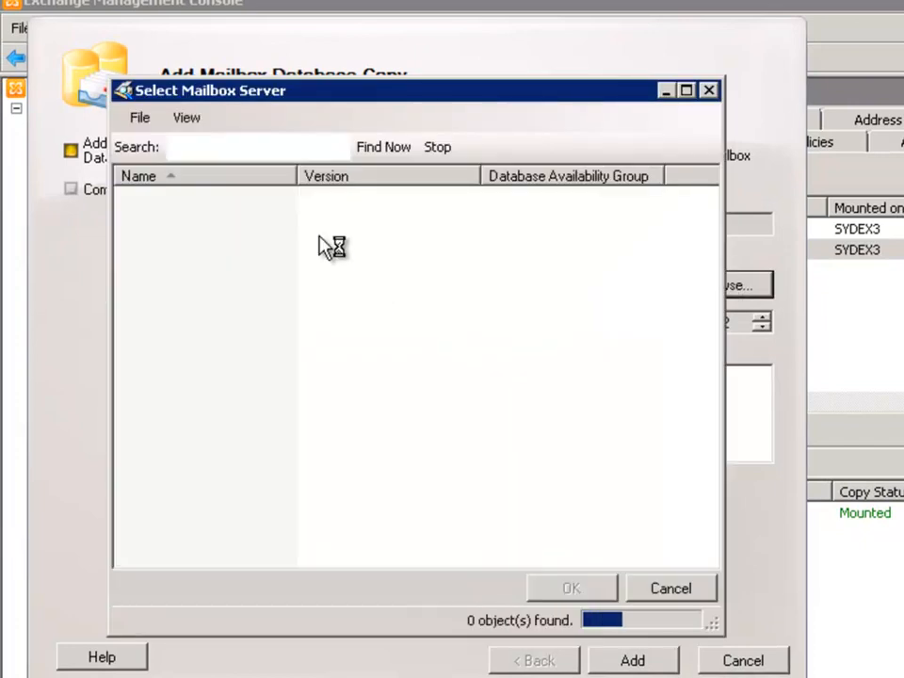
{"action": "double_click", "coordinate": [209, 203]}
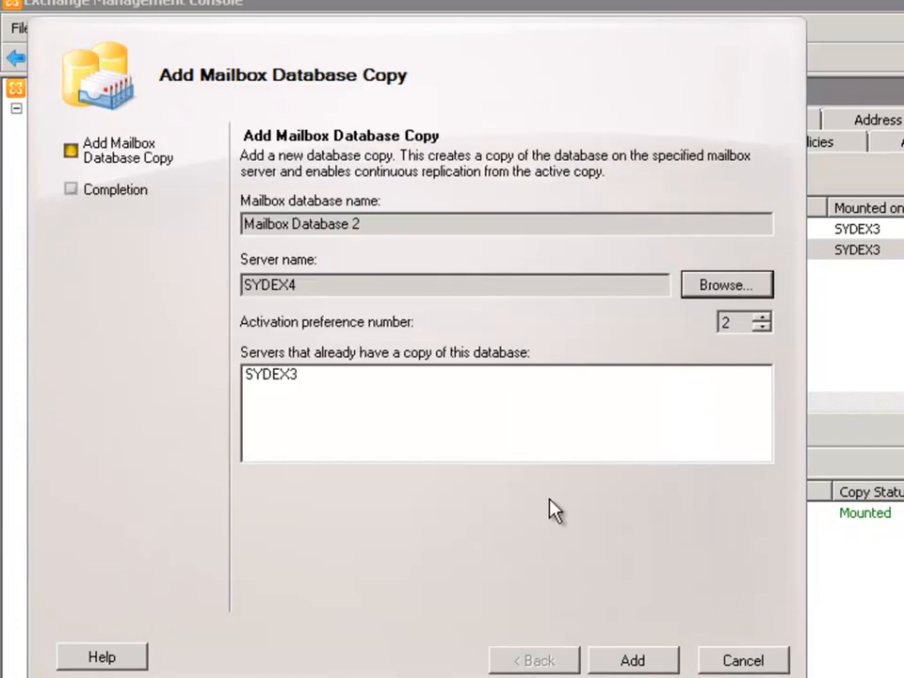
{"action": "left_click", "coordinate": [632, 661]}
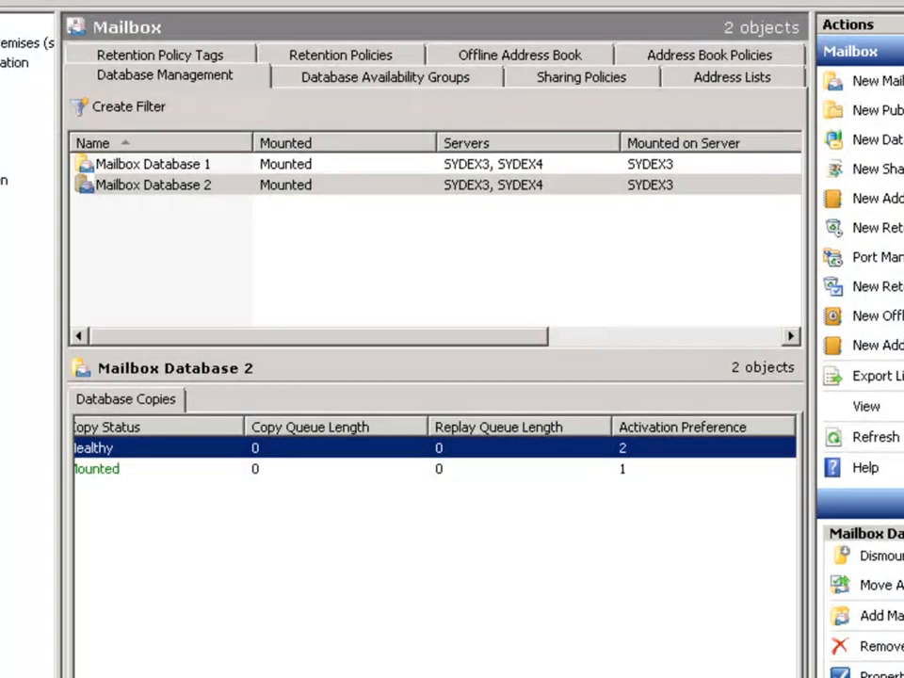
Examine the SYDEX3 and SYDEX4 copies of Mailbox Database 2 in the database copies list
{"action": "scroll", "coordinate": [433, 461], "scroll_direction": "left", "scroll_amount": 3}
{"action": "scroll", "coordinate": [343, 629], "scroll_direction": "left", "scroll_amount": 2}
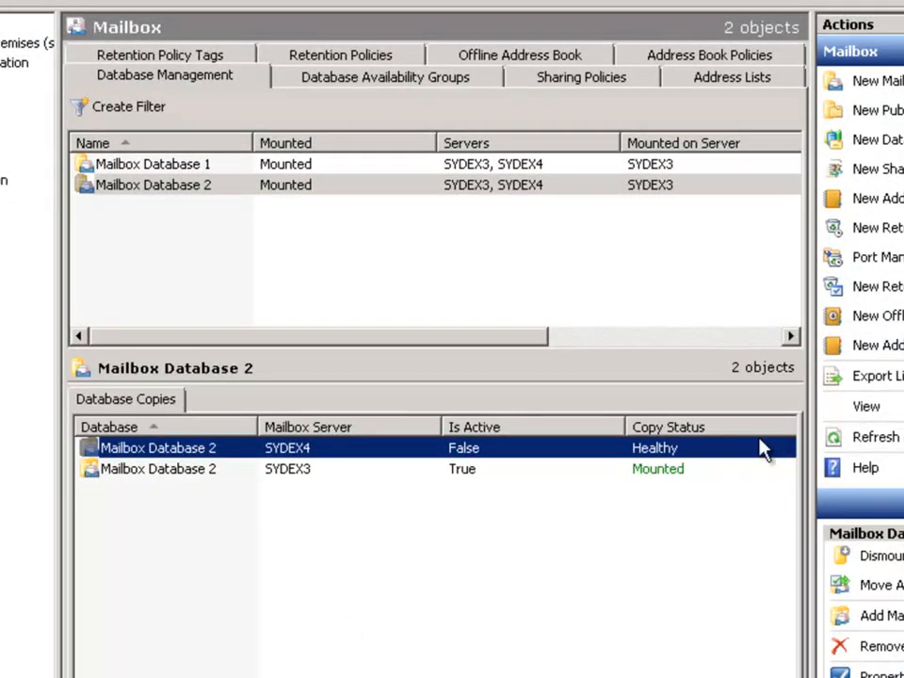
{"action": "left_click", "coordinate": [329, 470]}
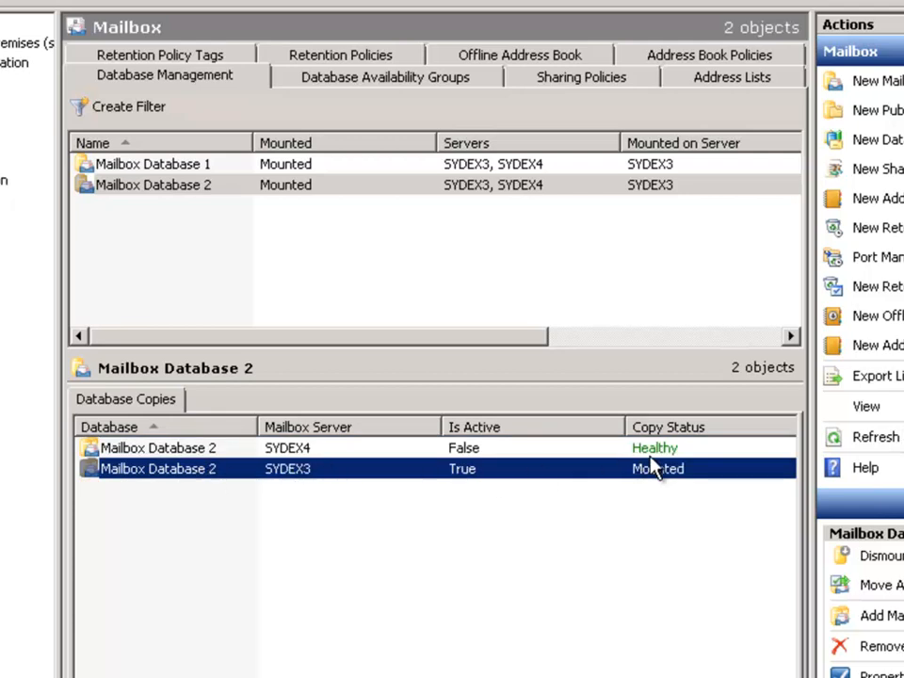
{"action": "left_click", "coordinate": [301, 450]}
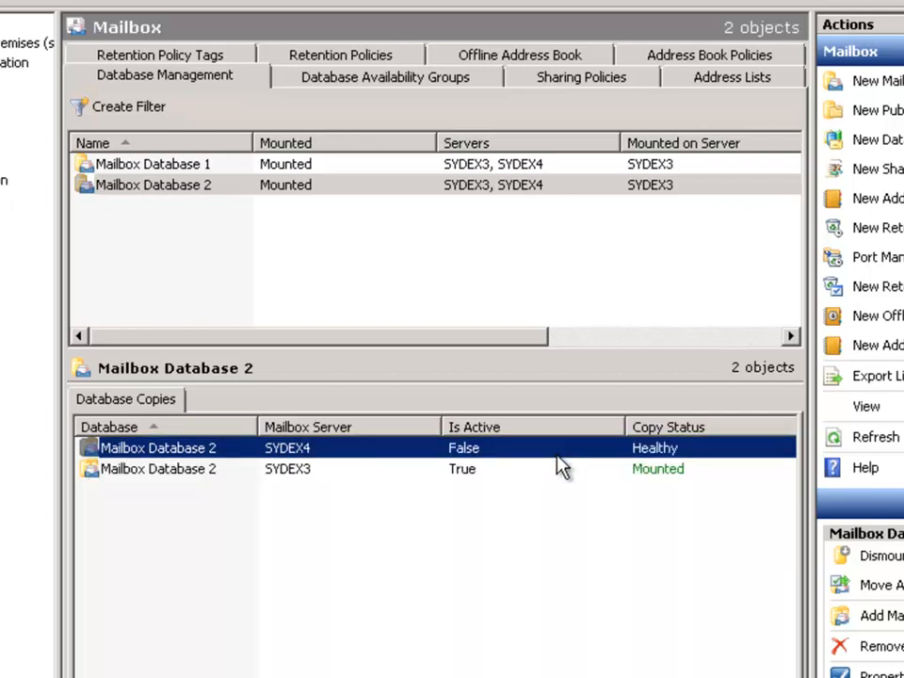